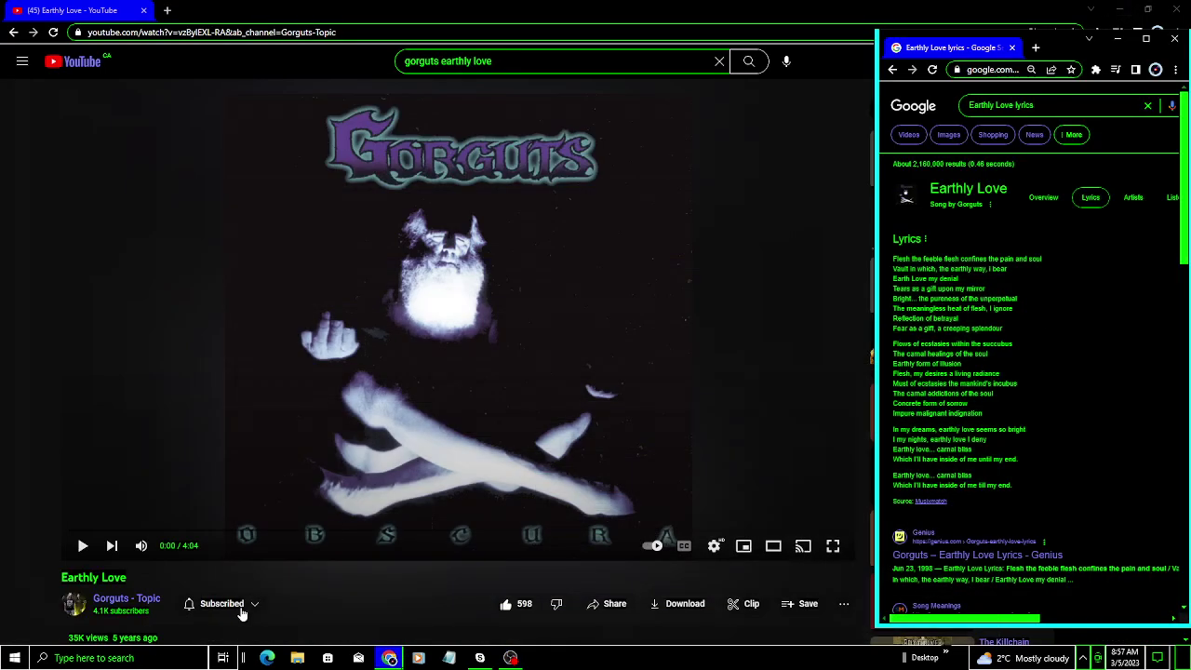
# - Play Gorguts' 'Earthly Love' video and bring the Earthly Love lyrics window forward
pyautogui.click(82, 545)
pyautogui.moveTo(389, 658)
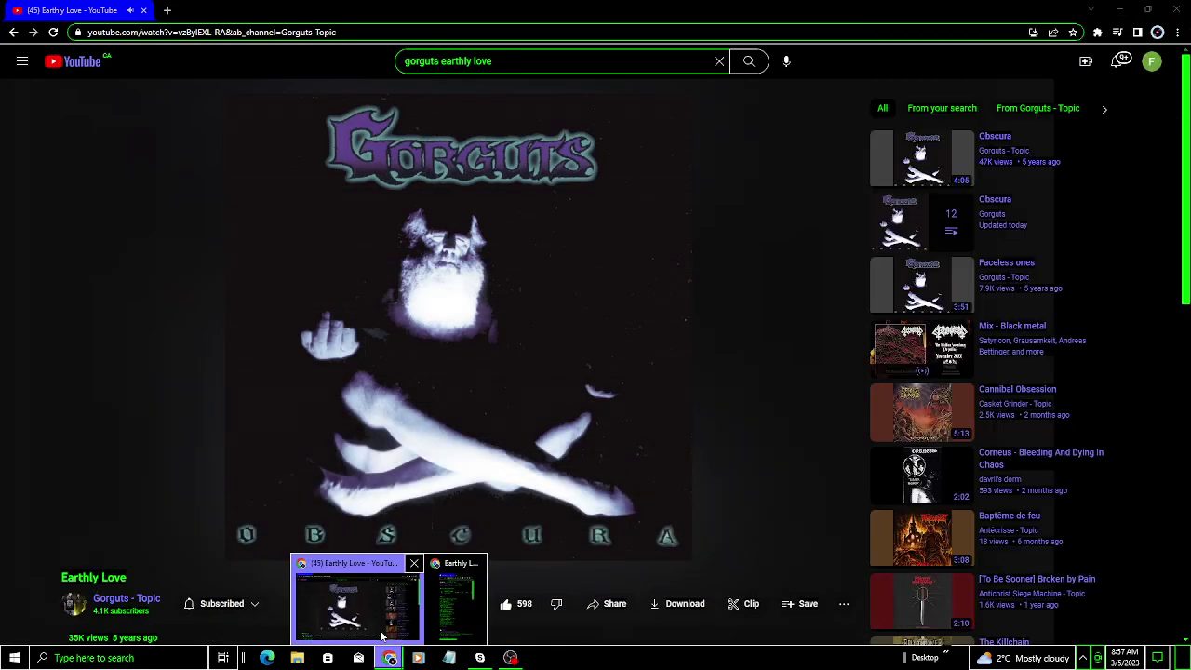
pyautogui.click(456, 615)
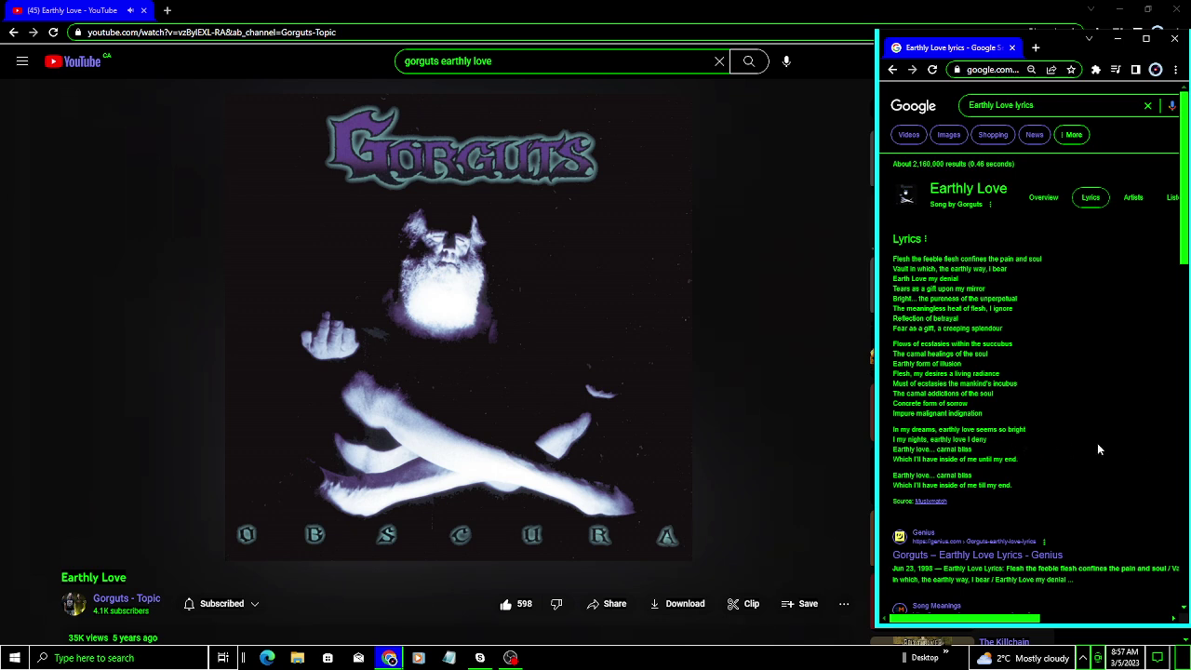